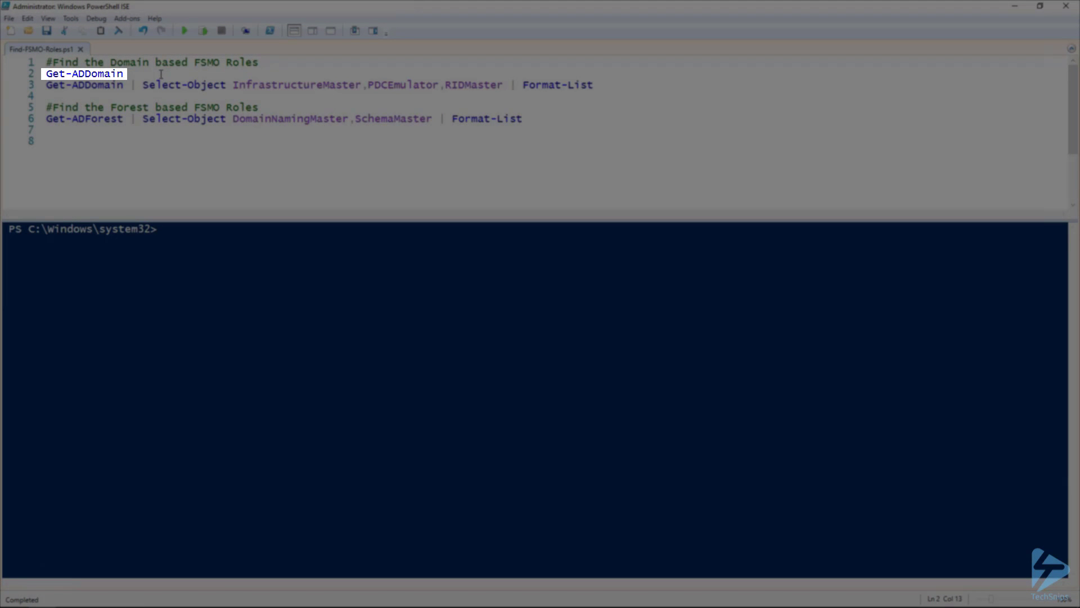
- Run the Get-ADDomain command on line 2 alone, then clear the console output
key(shift+Home)
key(F8)
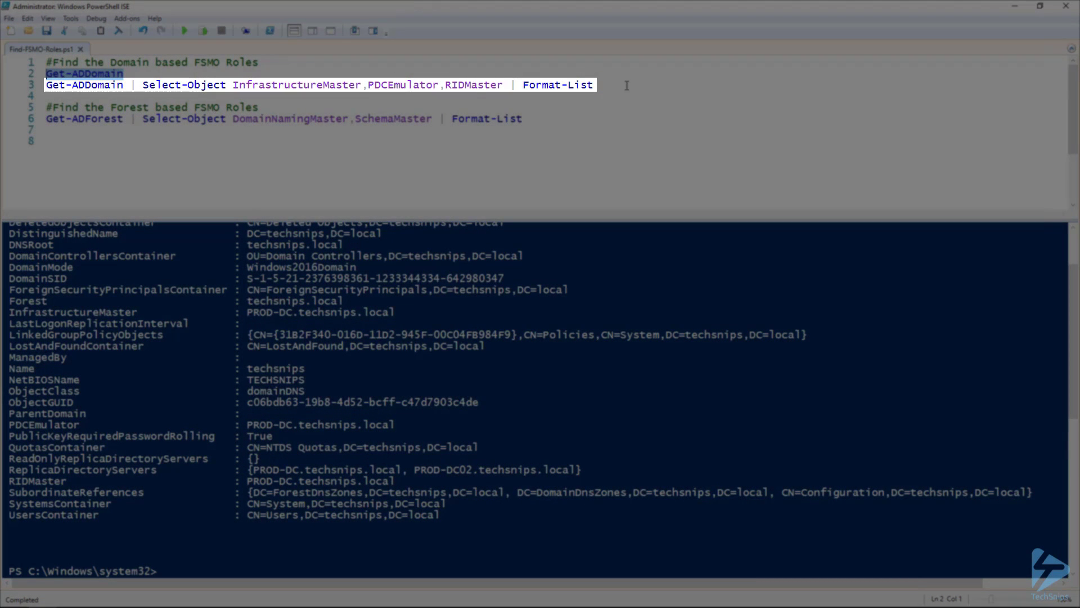
click(608, 86)
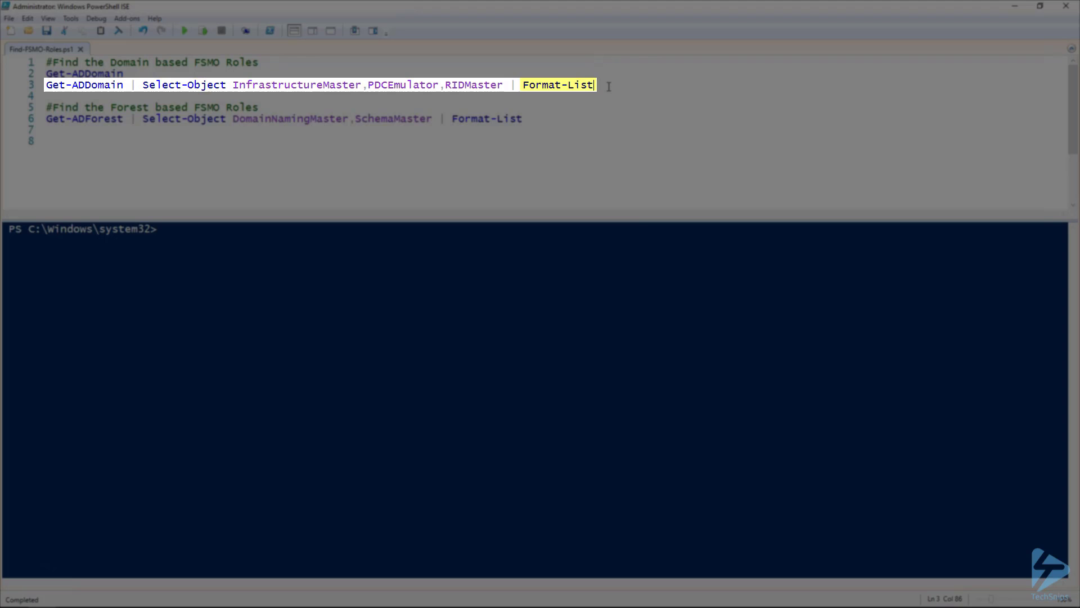
- Run the line 3 query listing InfrastructureMaster, PDCEmulator and RIDMaster role holders
key(shift+Home)
key(F8)
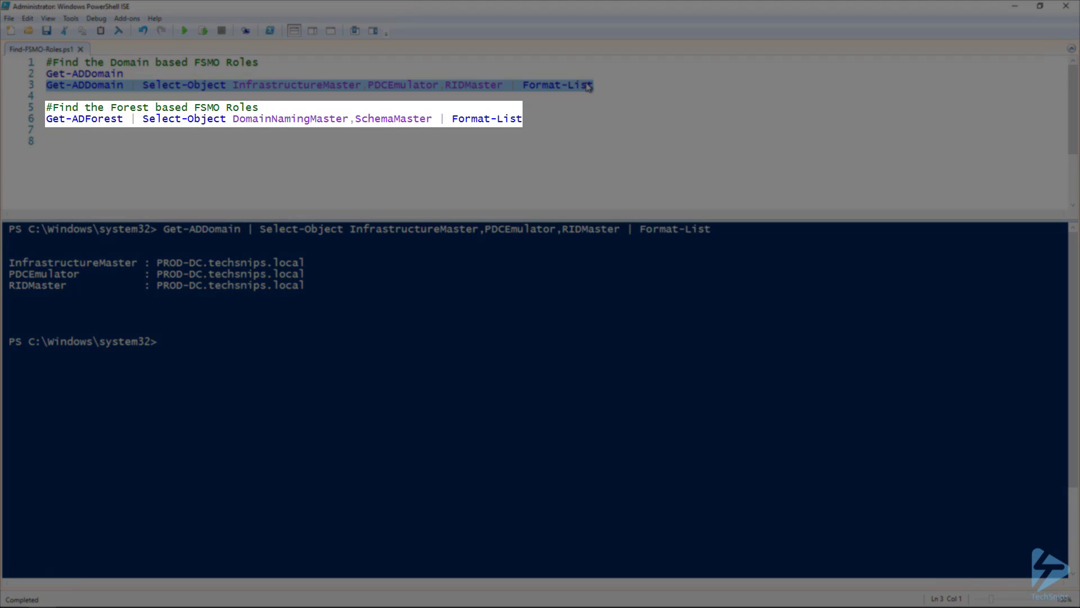
click(572, 118)
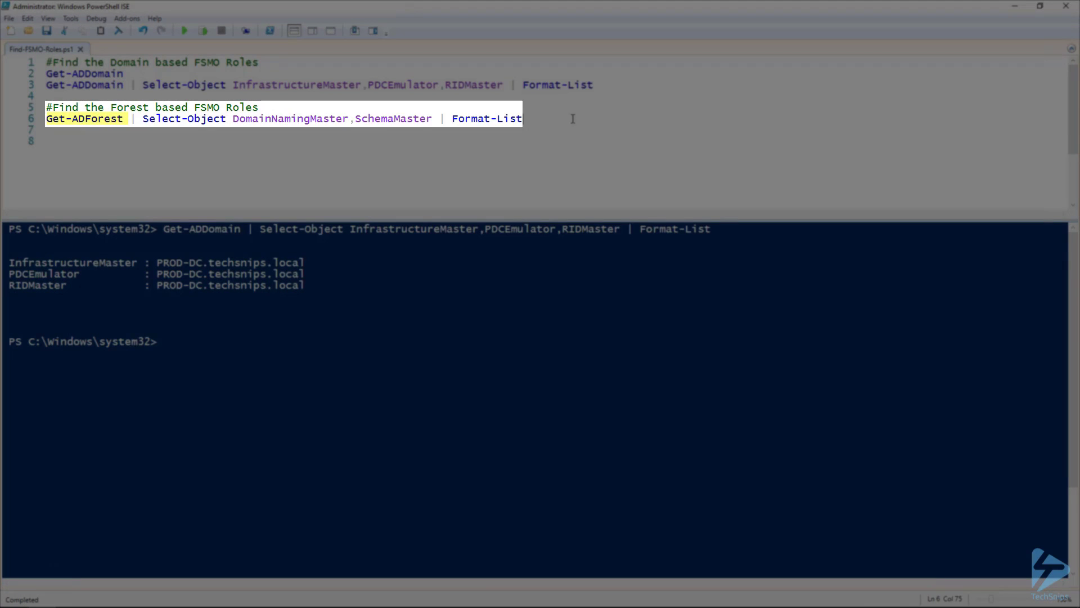
- Run the line 6 Get-ADForest query listing DomainNamingMaster and SchemaMaster role holders
key(shift+Home)
key(F8)
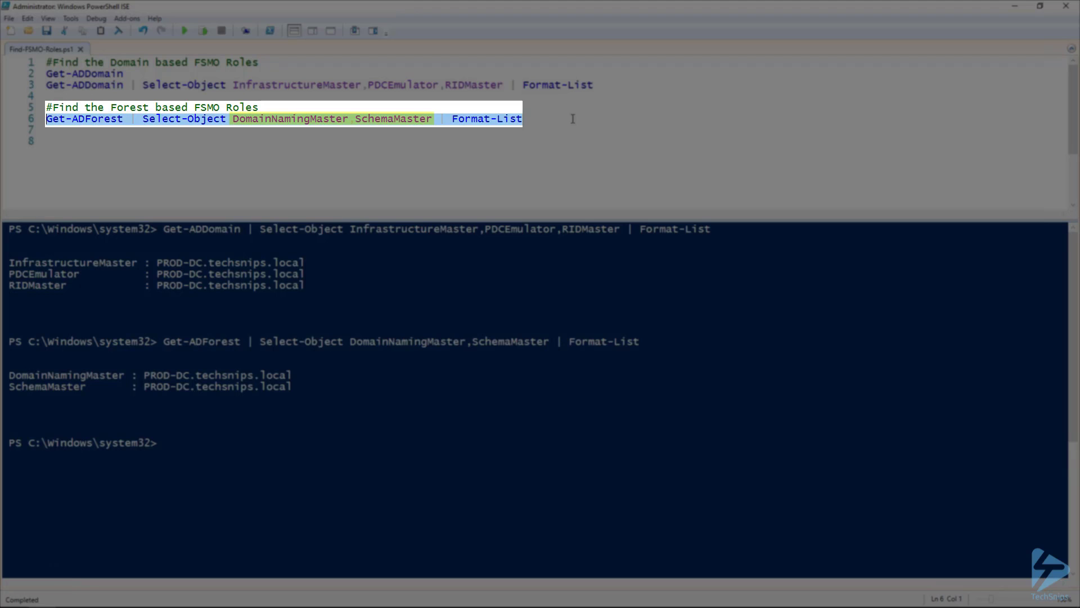